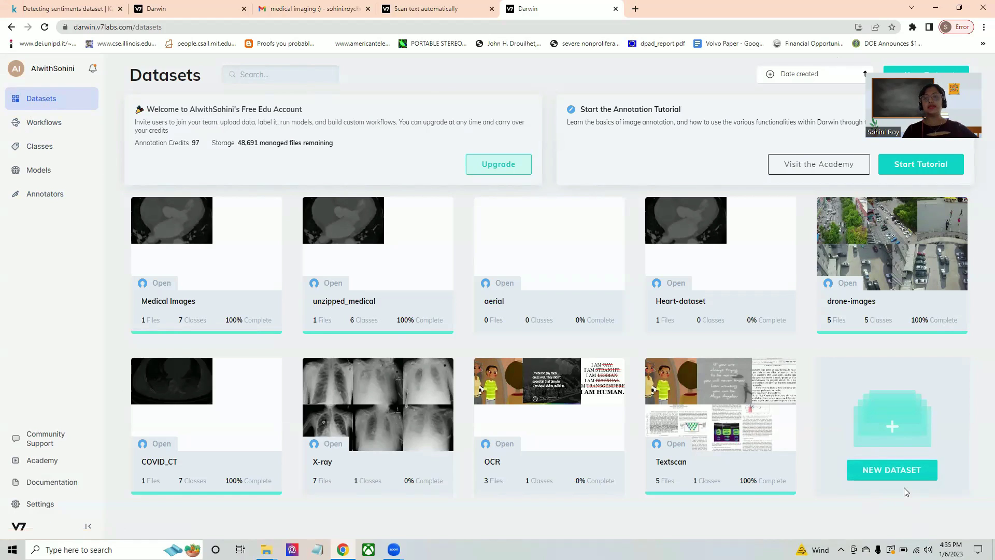
Create a new dataset named TextScanOCR
{"action": "left_click", "coordinate": [899, 470]}
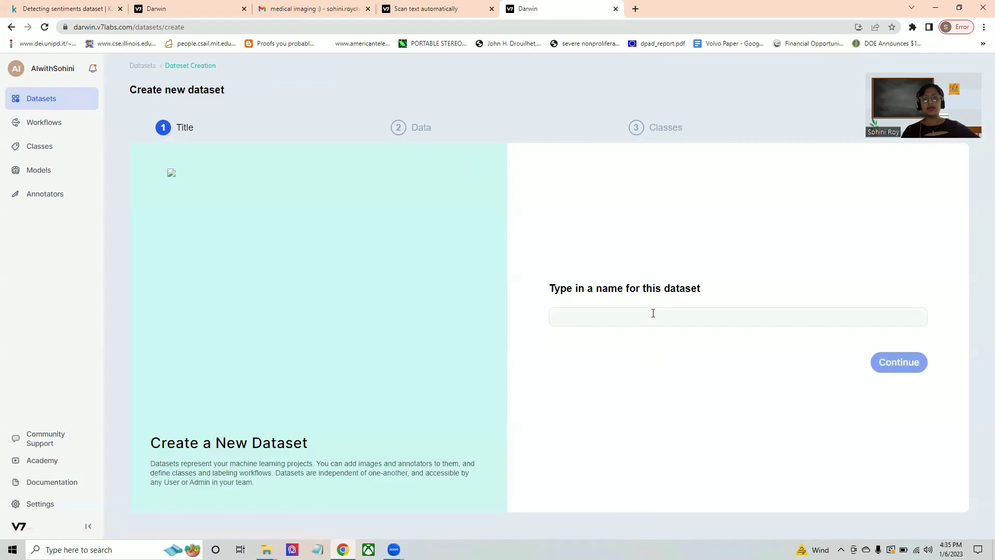
{"action": "type", "text": "TextScanOCR"}
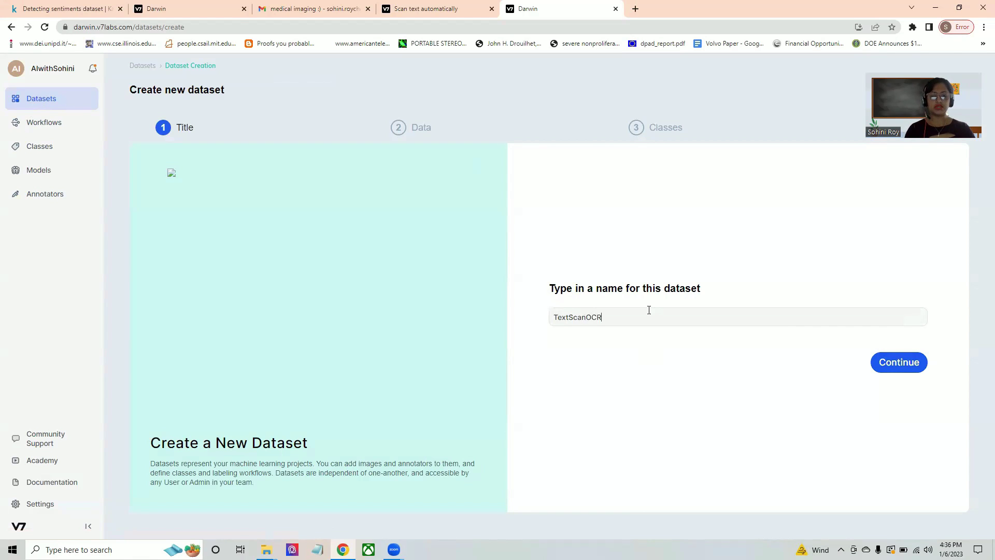
{"action": "left_click", "coordinate": [909, 363]}
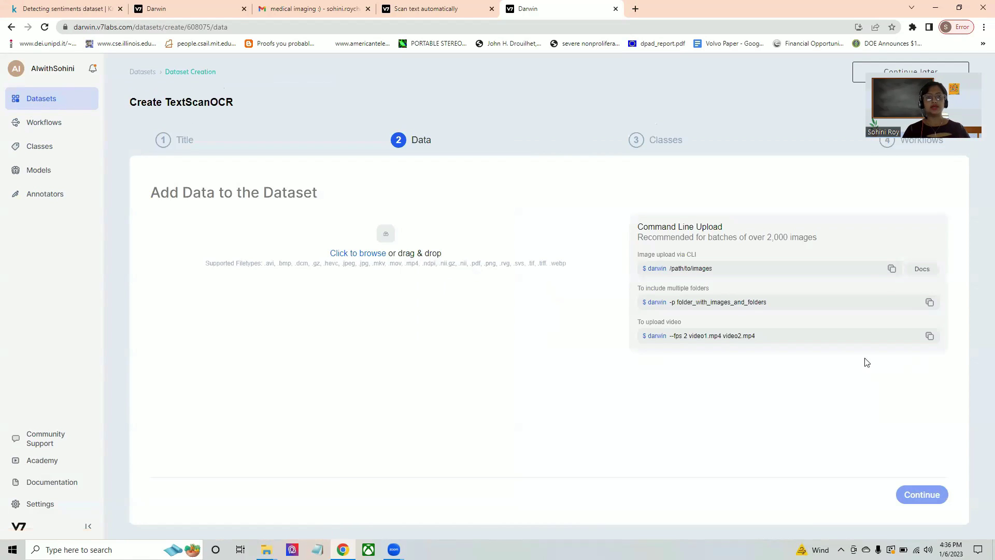
Upload five images: the Spanish scan, Sample_Random, two arxiv screenshots and Test3360
{"action": "left_click", "coordinate": [352, 254]}
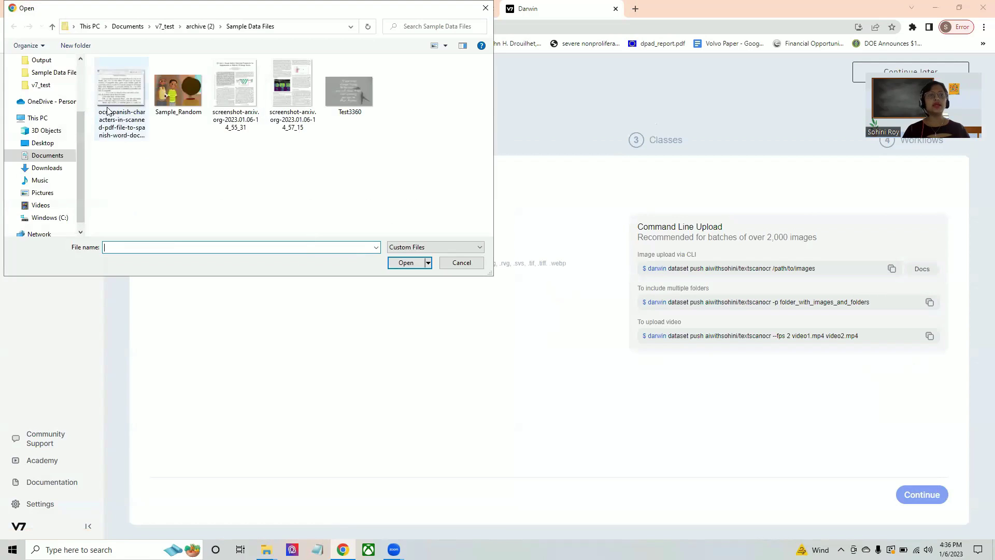
{"action": "left_click", "coordinate": [144, 107]}
{"action": "left_click", "coordinate": [179, 91], "text": "ctrl"}
{"action": "left_click", "coordinate": [236, 90], "text": "ctrl"}
{"action": "left_click", "coordinate": [292, 91], "text": "ctrl"}
{"action": "left_click", "coordinate": [357, 99], "text": "ctrl"}
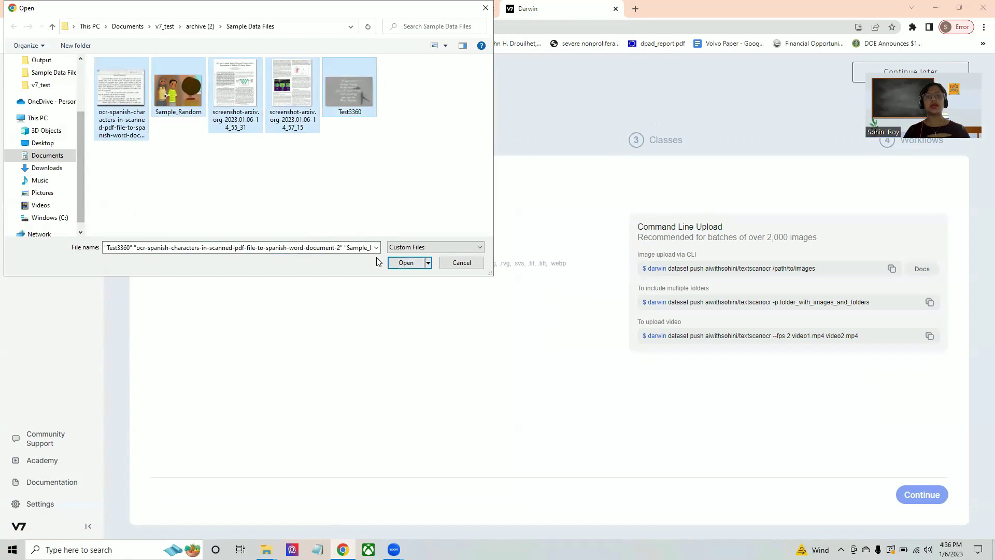
{"action": "left_click", "coordinate": [407, 265]}
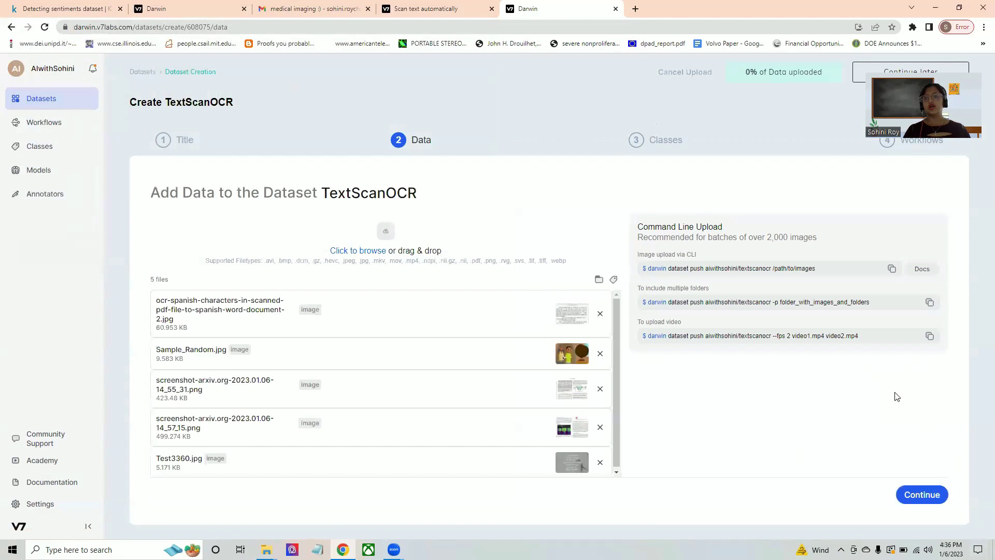
Add a bounding-box class named Textdetect with a text subtype to TextScanOCR
{"action": "left_click", "coordinate": [922, 494]}
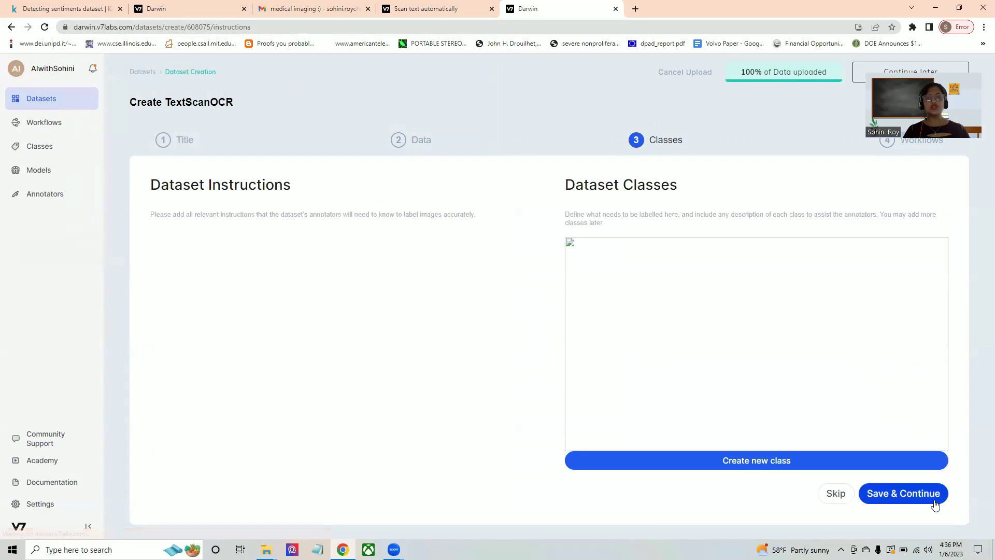
{"action": "left_click", "coordinate": [766, 462]}
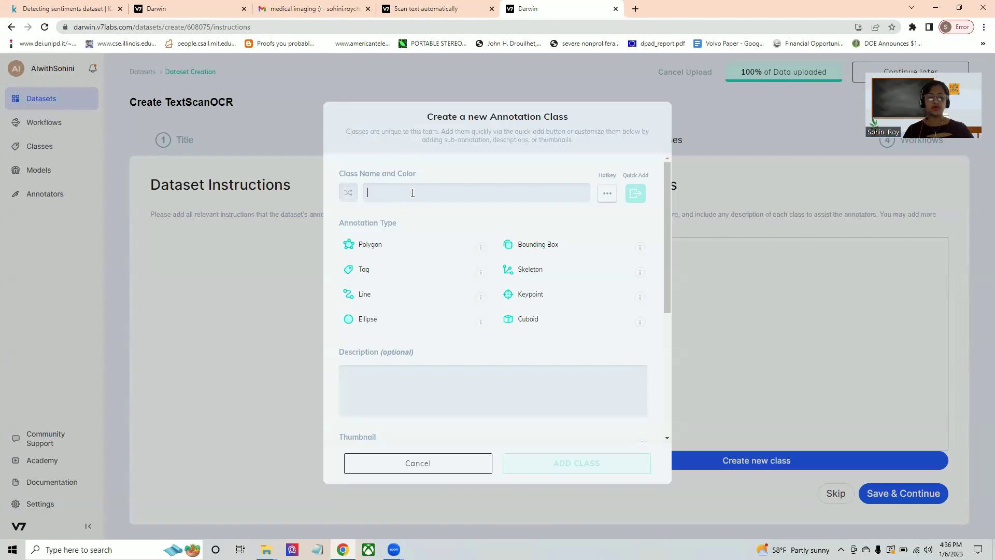
{"action": "type", "text": "Textdetect"}
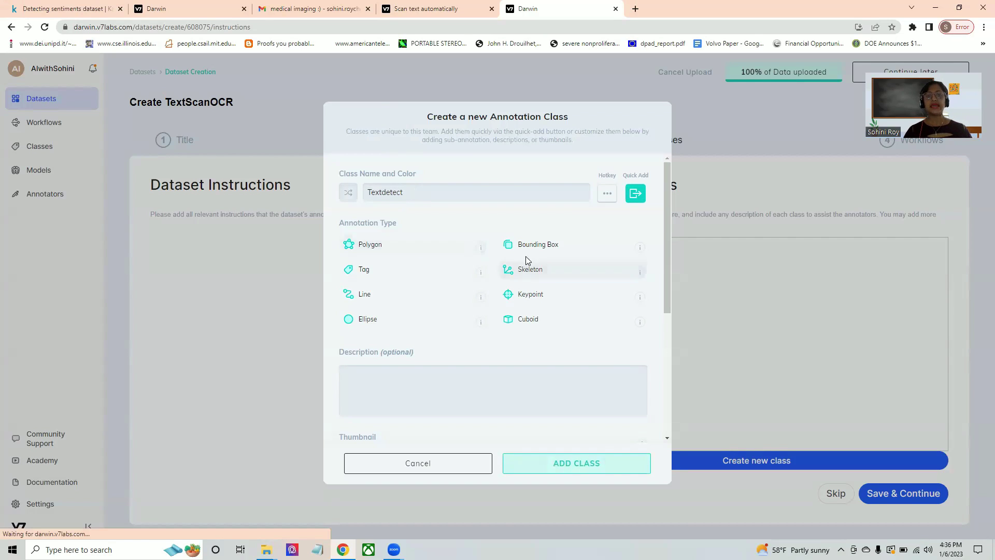
{"action": "left_click", "coordinate": [528, 251]}
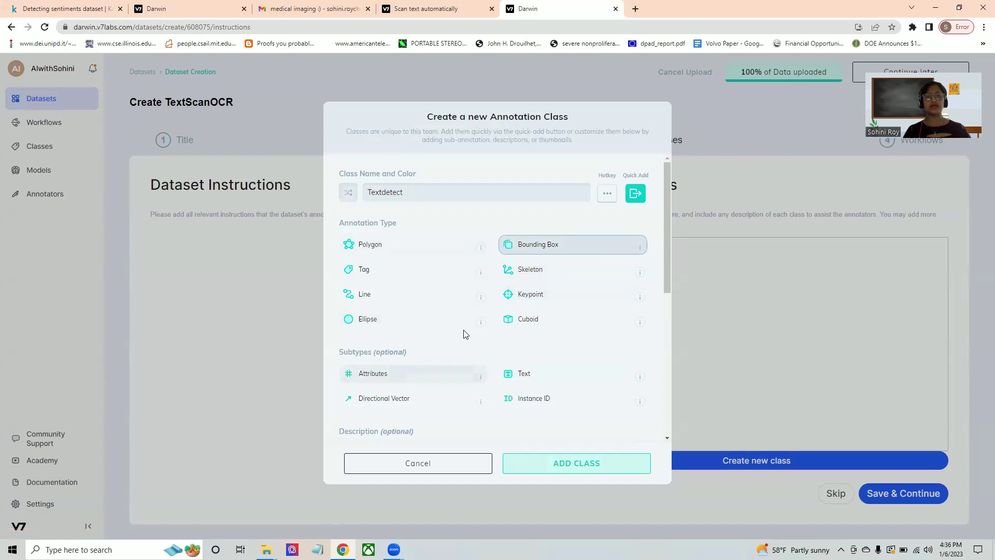
{"action": "scroll", "coordinate": [363, 351], "scroll_direction": "down", "scroll_amount": 2}
{"action": "left_click", "coordinate": [524, 272]}
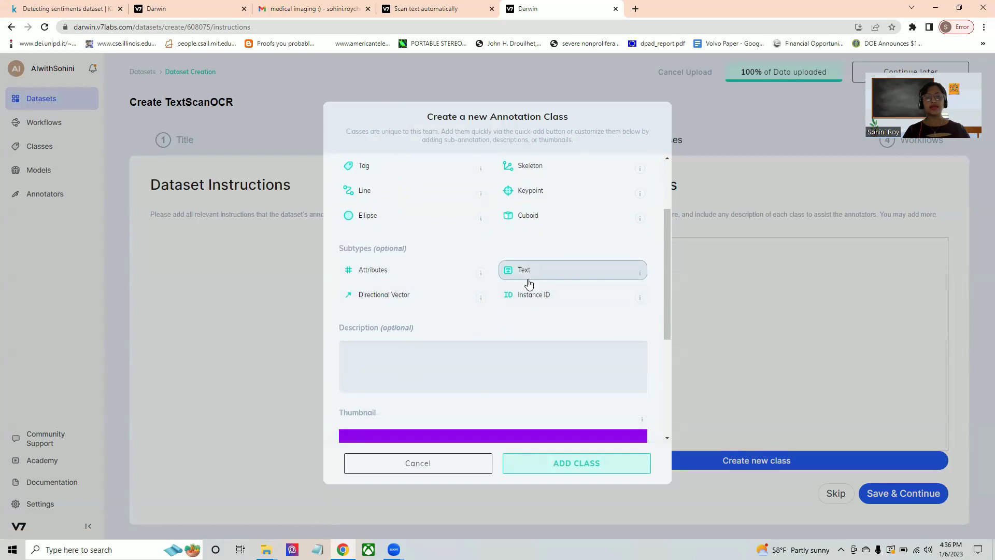
{"action": "left_click", "coordinate": [572, 459]}
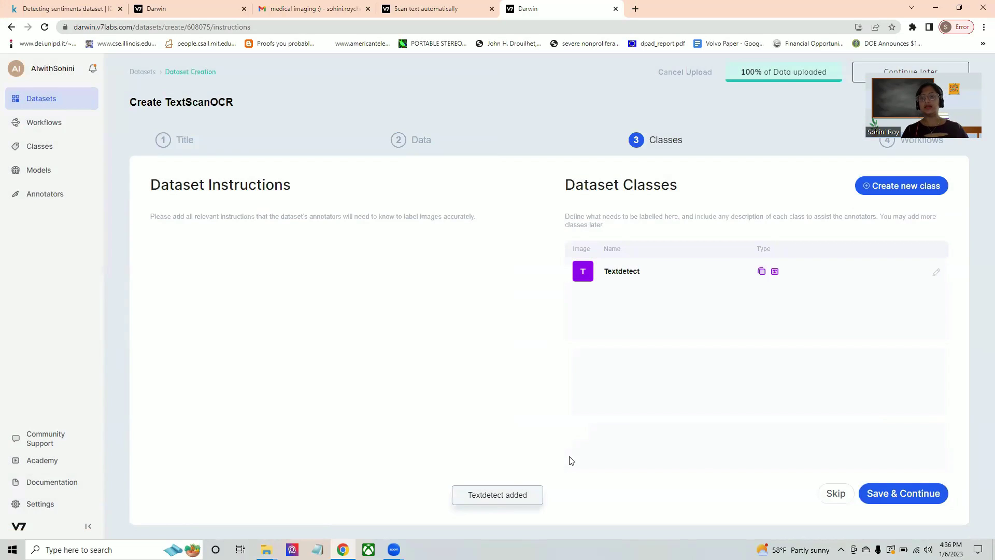
Apply the Basic workflow template to TextScanOCR and return to the Datasets list
{"action": "left_click", "coordinate": [918, 496]}
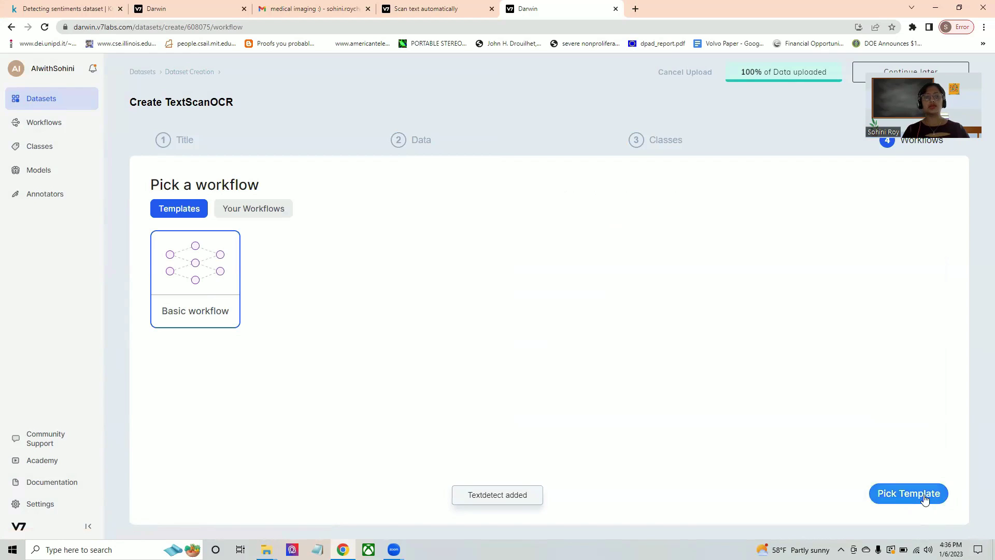
{"action": "left_click", "coordinate": [925, 499]}
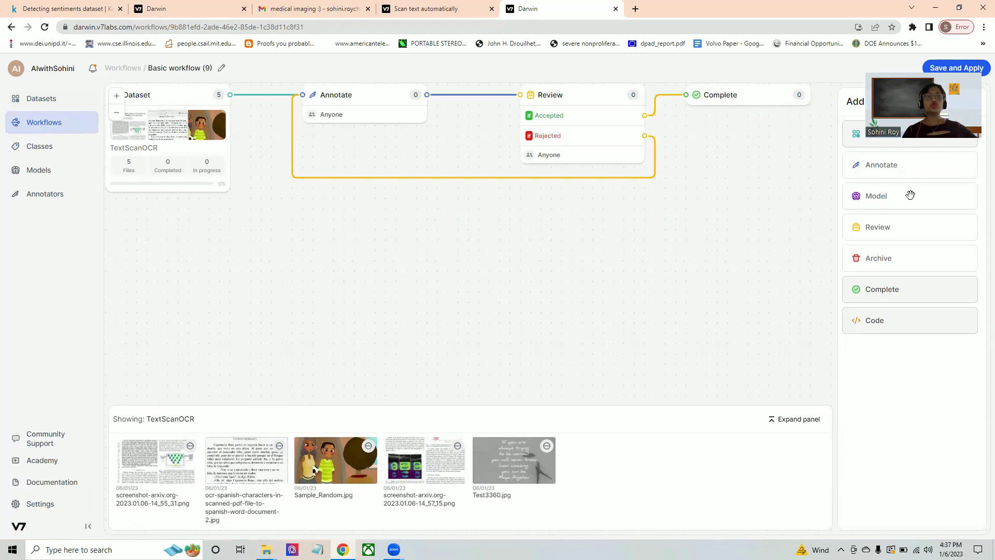
{"action": "key", "text": "ctrl+2"}
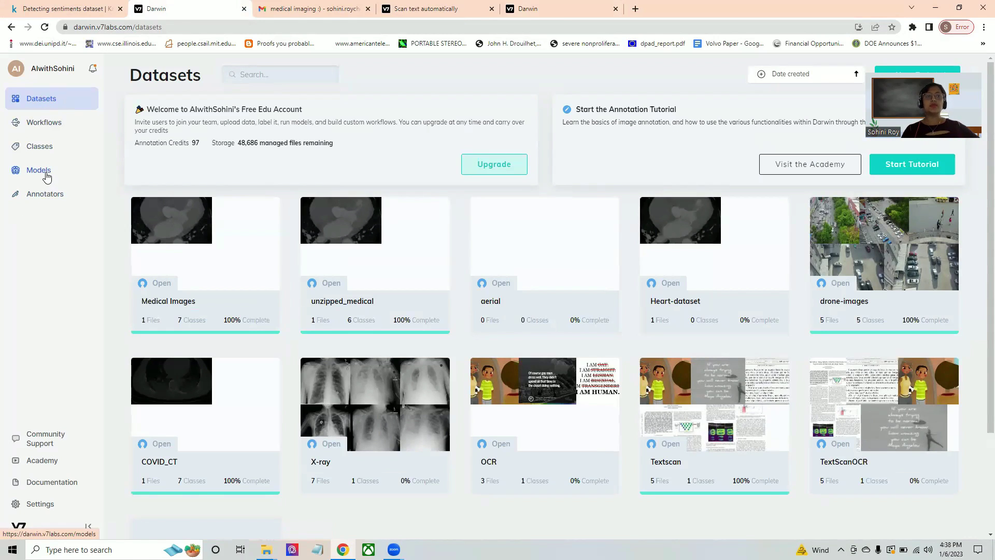
Start the Text Scanner model from the Models page
{"action": "left_click", "coordinate": [46, 176]}
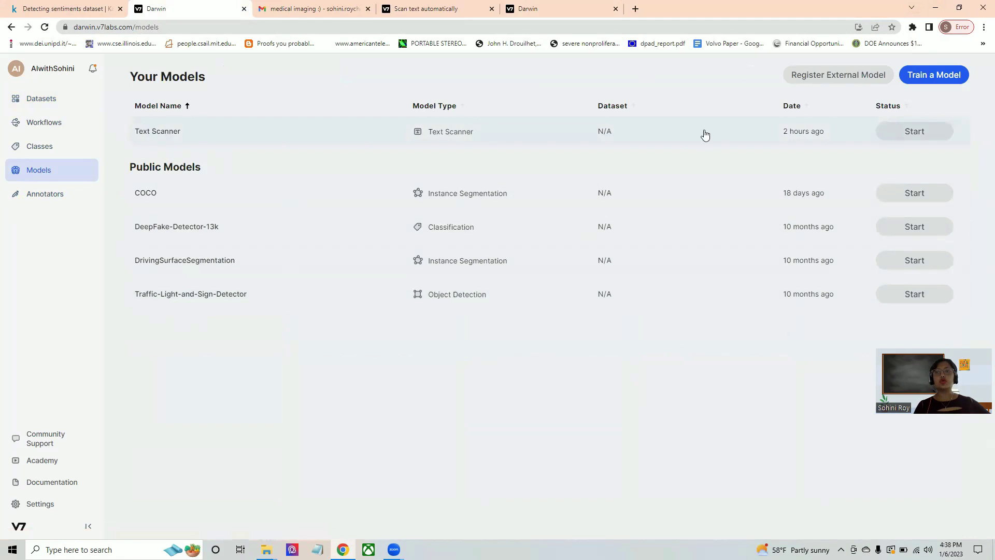
{"action": "left_click", "coordinate": [898, 137]}
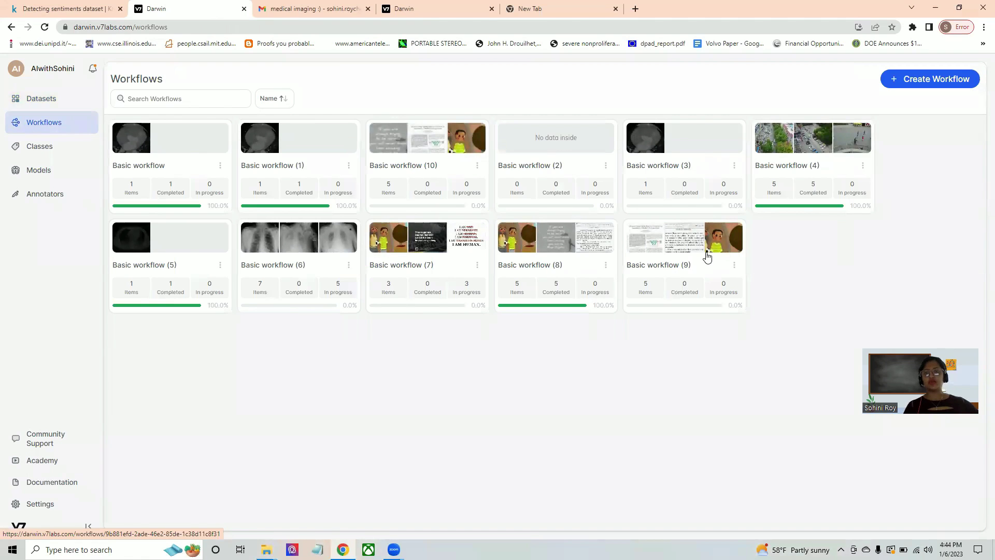
In Basic workflow (9), insert a Text Scanner AI Model stage between Dataset and Annotate, then save
{"action": "left_click", "coordinate": [708, 256]}
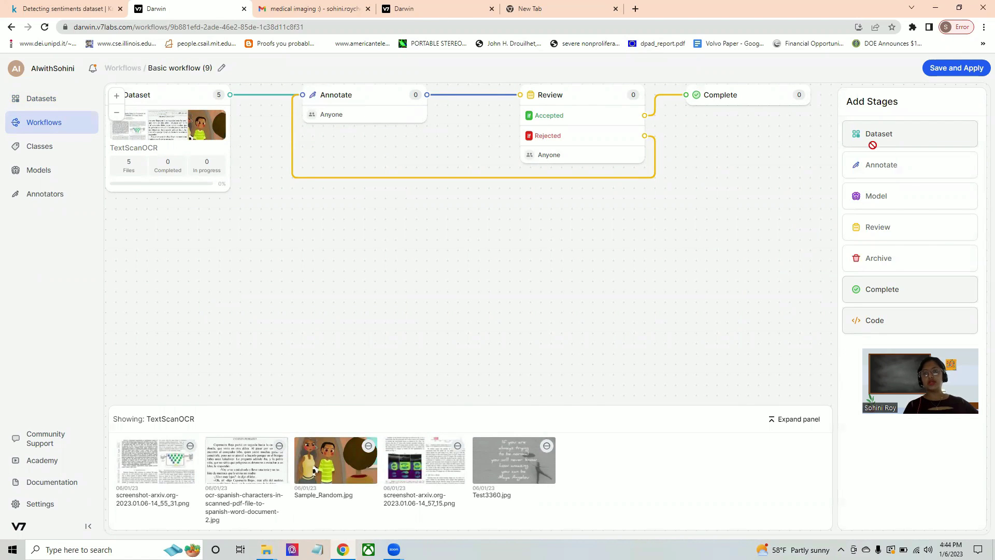
{"action": "left_click_drag", "start_coordinate": [882, 197], "coordinate": [313, 265]}
{"action": "left_click", "coordinate": [313, 261]}
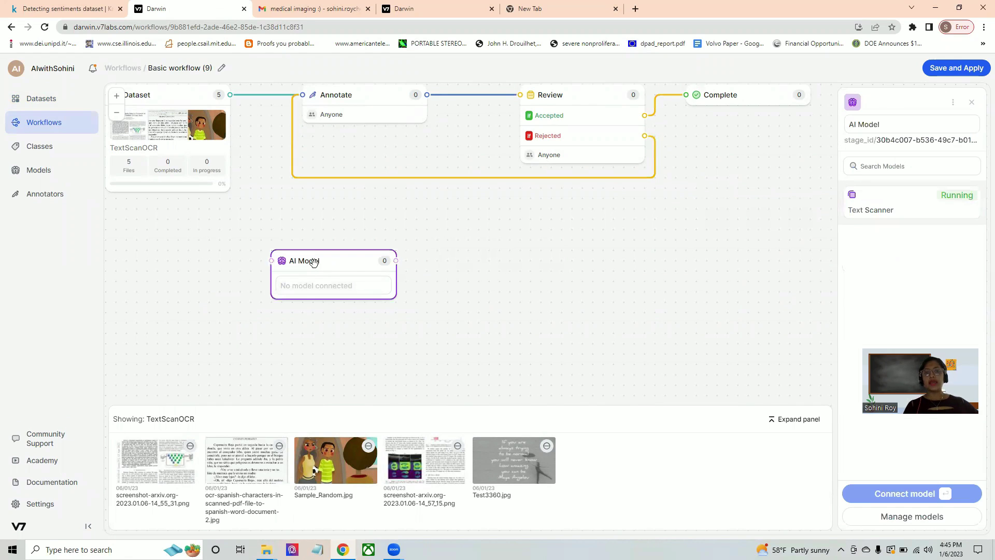
{"action": "left_click", "coordinate": [932, 210]}
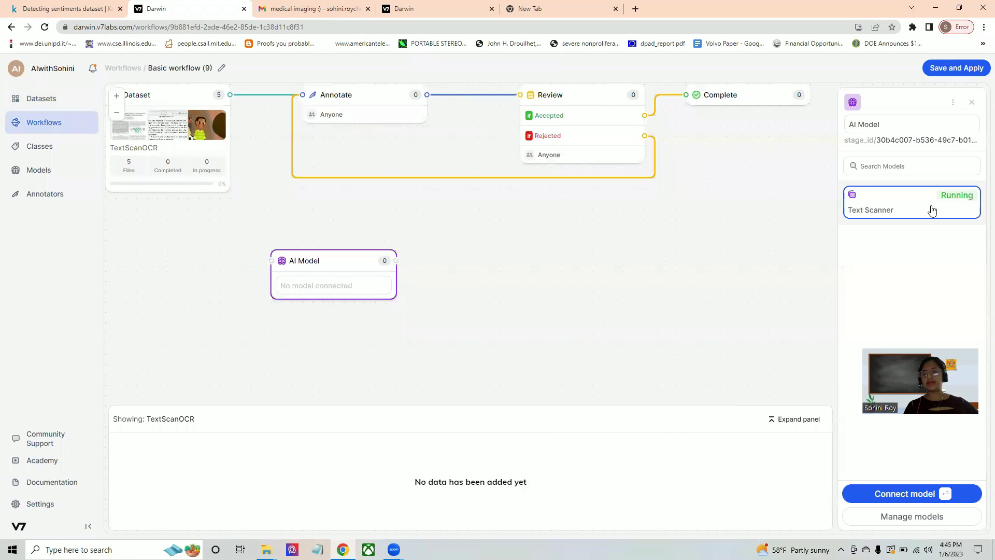
{"action": "left_click", "coordinate": [919, 493]}
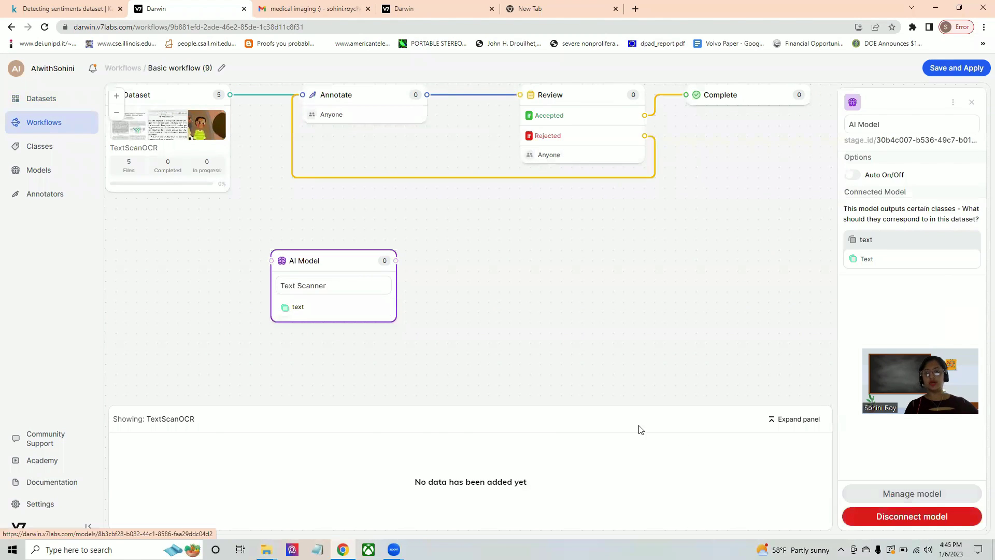
{"action": "left_click_drag", "start_coordinate": [230, 95], "coordinate": [271, 260]}
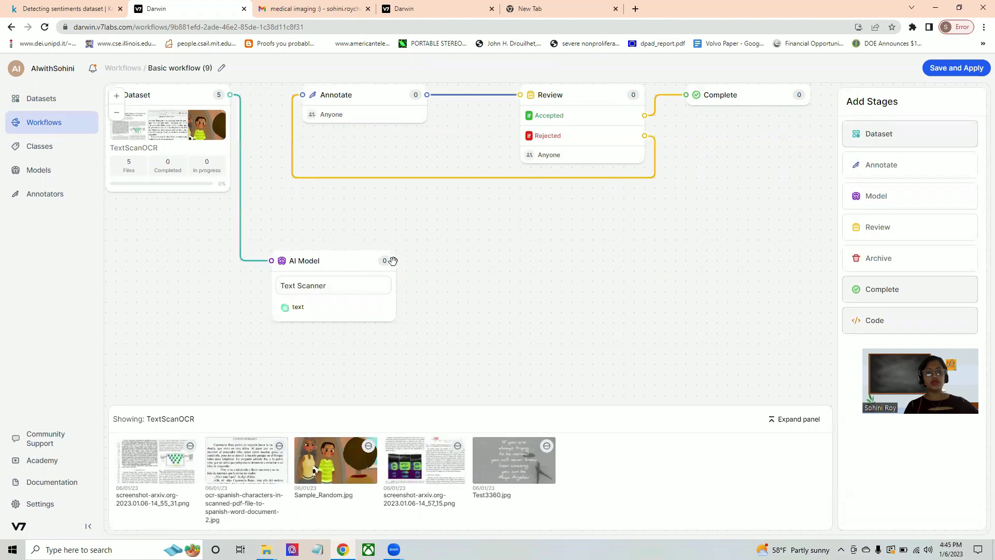
{"action": "mouse_move", "coordinate": [395, 260]}
{"action": "left_mouse_down"}
{"action": "mouse_move", "coordinate": [269, 136]}
{"action": "mouse_move", "coordinate": [302, 95]}
{"action": "left_mouse_up"}
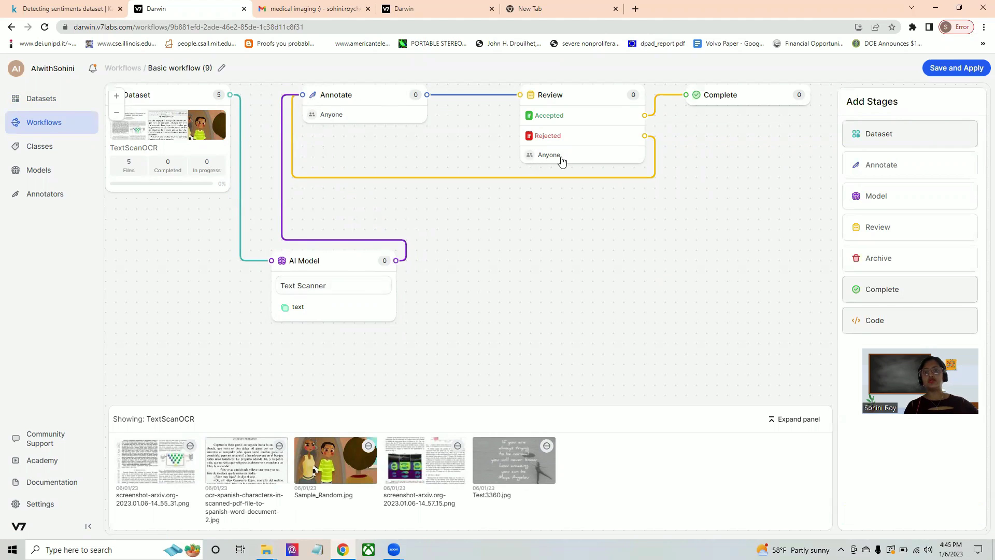
{"action": "left_click", "coordinate": [956, 70]}
Run Text Scanner on the paper image, then return to image 4, the Caperucita Roja page
{"action": "left_click", "coordinate": [161, 461]}
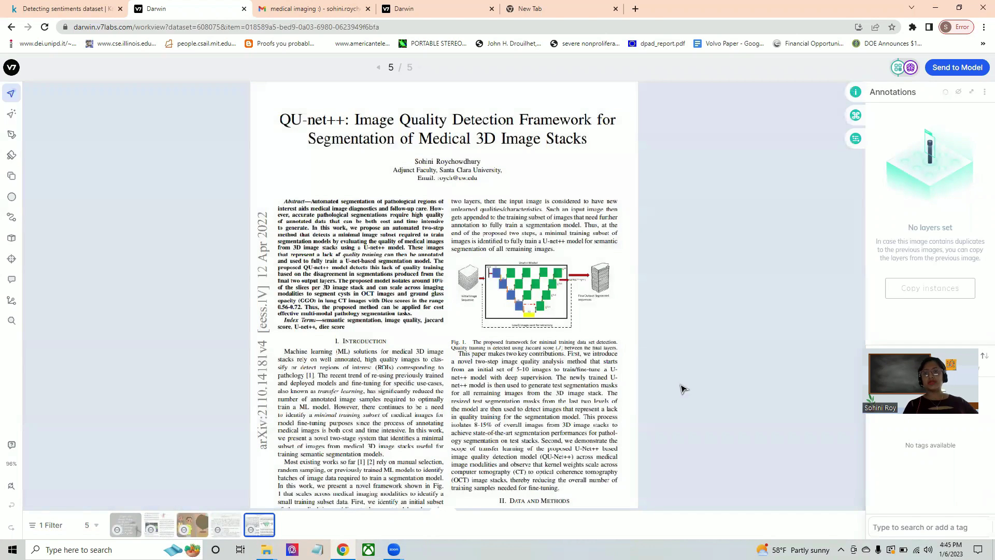
{"action": "left_click", "coordinate": [959, 72]}
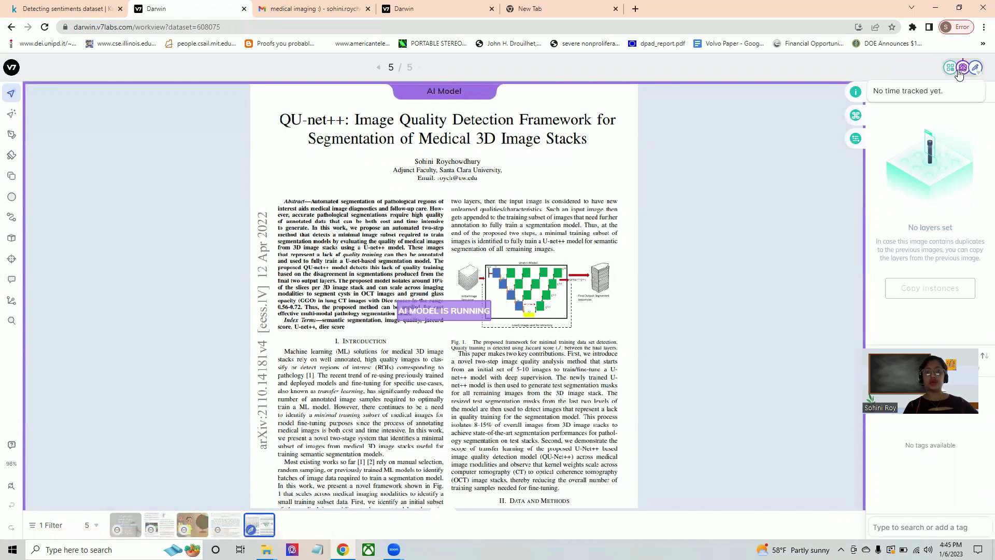
{"action": "left_click", "coordinate": [379, 67]}
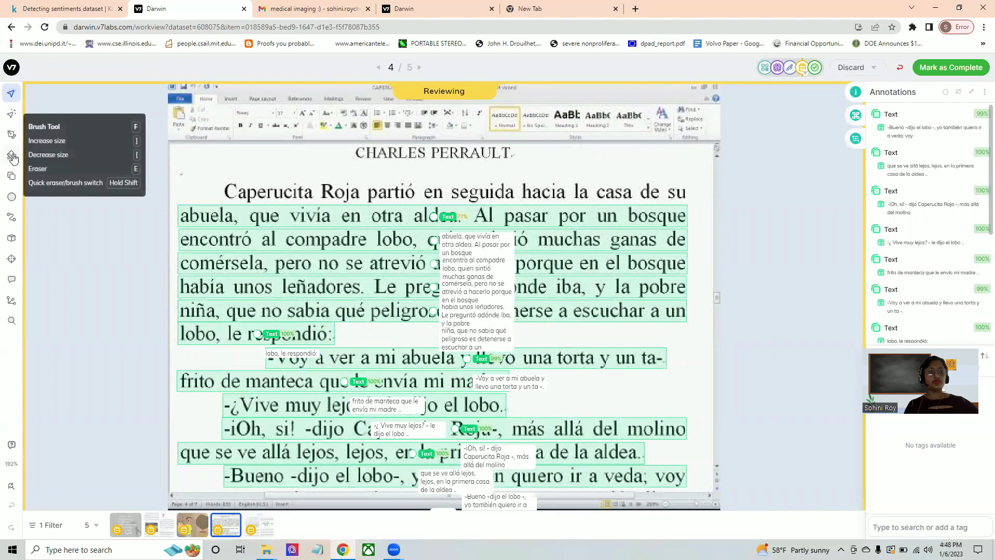
Draw a Textdetect box around 'Caperucita' and enter its transcription
{"action": "left_click", "coordinate": [12, 178]}
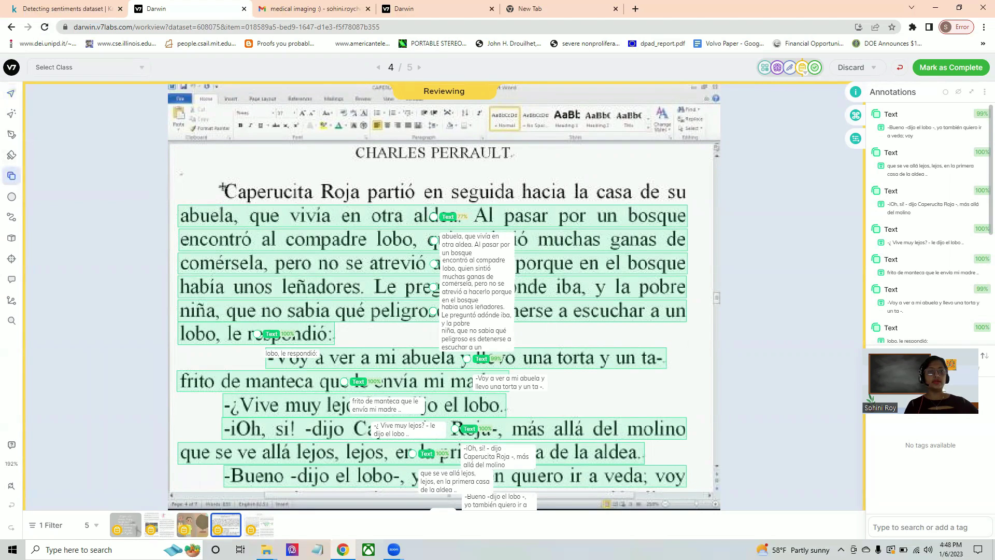
{"action": "left_click_drag", "start_coordinate": [223, 180], "coordinate": [314, 203]}
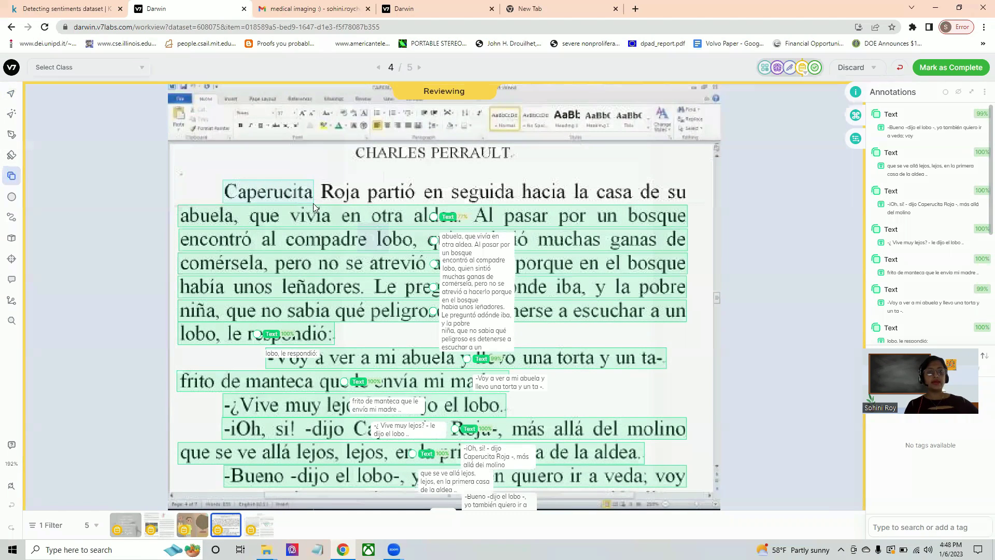
{"action": "left_click", "coordinate": [404, 251]}
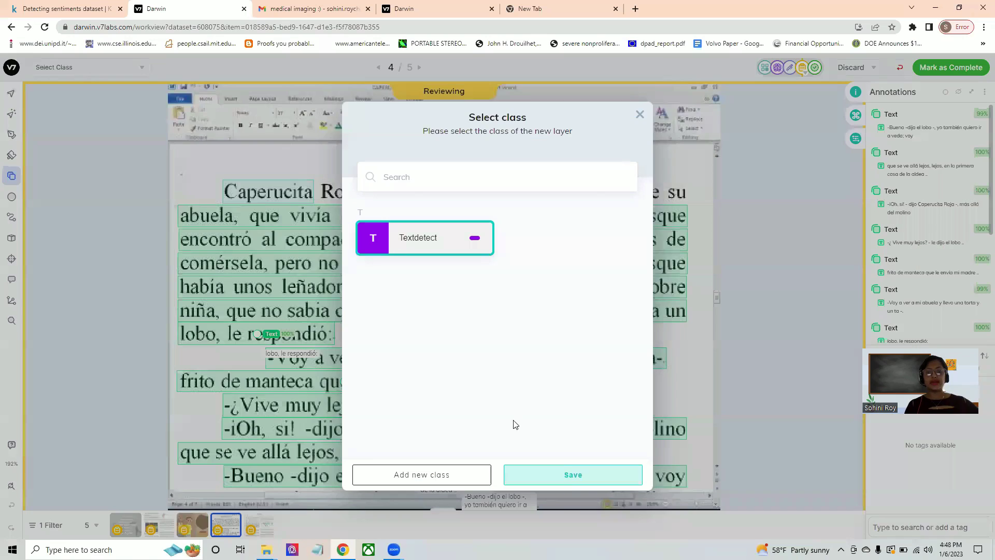
{"action": "left_click", "coordinate": [573, 482]}
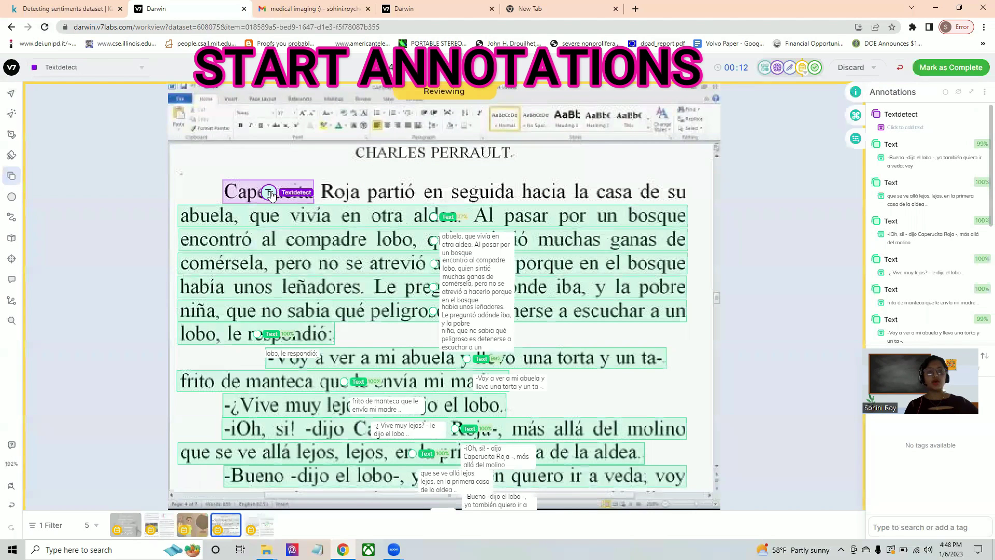
{"action": "left_click", "coordinate": [269, 193]}
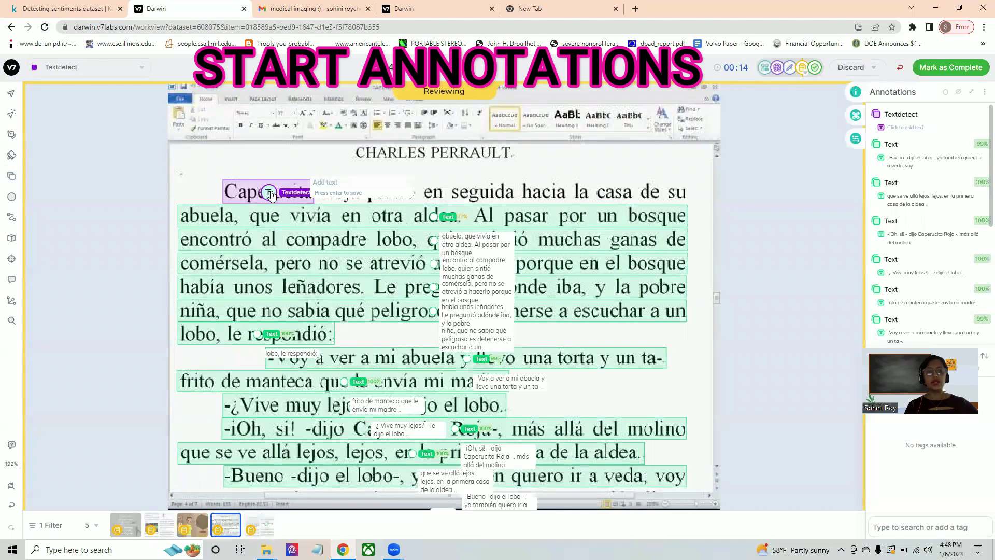
{"action": "type", "text": "Capervite"}
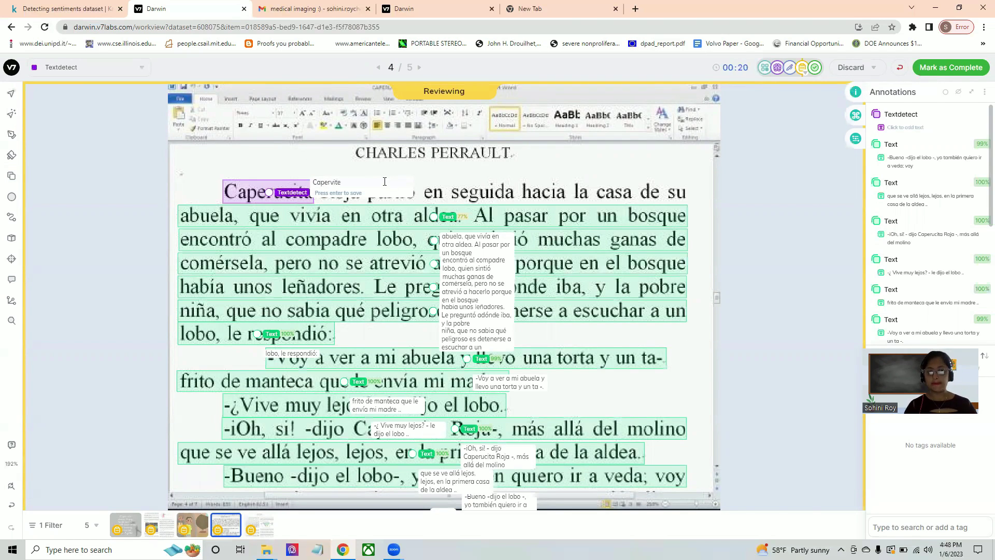
{"action": "key", "text": "Return"}
Add transcribed boxes for Roja ('Rojo'), seguida ('Seguida') and la ('la')
{"action": "left_click_drag", "start_coordinate": [318, 179], "coordinate": [361, 203]}
{"action": "type", "text": "Rojo"}
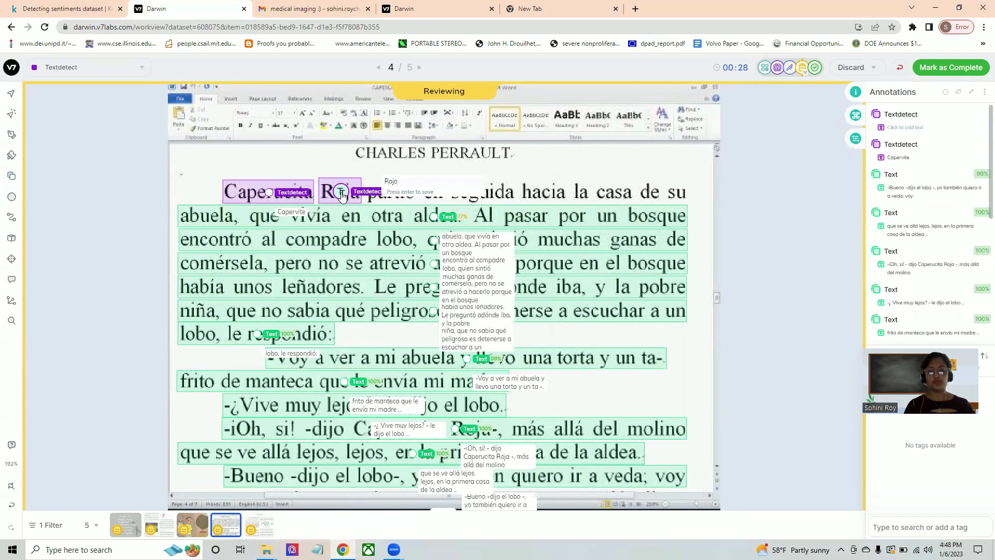
{"action": "key", "text": "Return"}
{"action": "left_click_drag", "start_coordinate": [449, 181], "coordinate": [514, 204]}
{"action": "type", "text": "Seguido"}
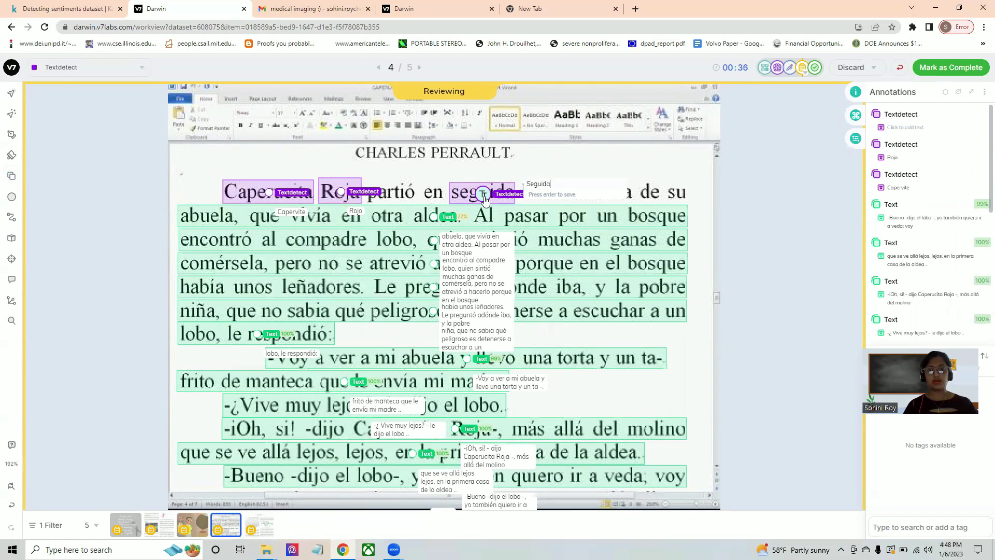
{"action": "key", "text": "Return"}
{"action": "left_click_drag", "start_coordinate": [574, 181], "coordinate": [591, 203]}
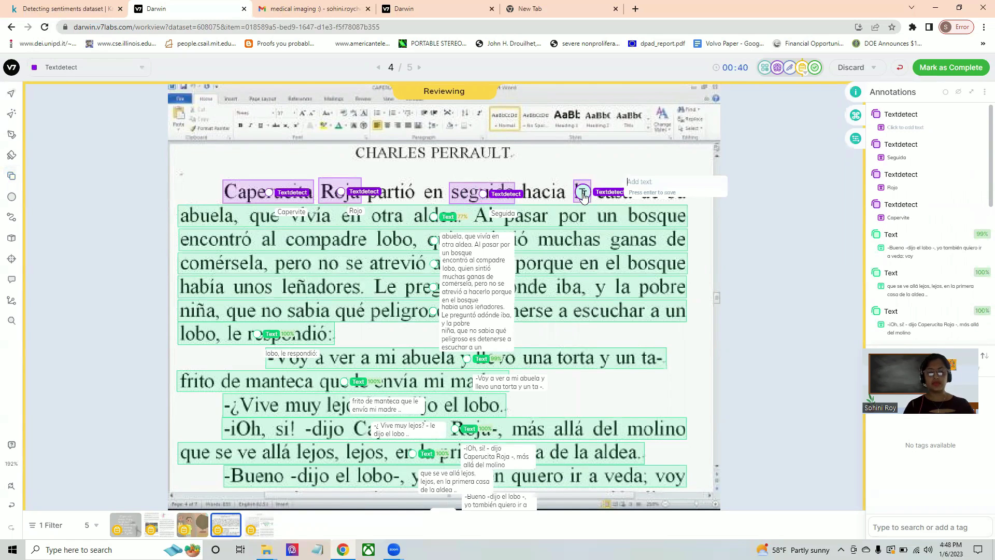
{"action": "type", "text": "la"}
{"action": "key", "text": "Return"}
Add transcribed boxes for 'de su' ('de sue'), CHARLES and PERRAULT ('Perrault')
{"action": "left_click_drag", "start_coordinate": [641, 181], "coordinate": [685, 202]}
{"action": "left_click", "coordinate": [665, 193]}
{"action": "type", "text": "de sue"}
{"action": "key", "text": "Return"}
{"action": "left_click_drag", "start_coordinate": [354, 146], "coordinate": [427, 163]}
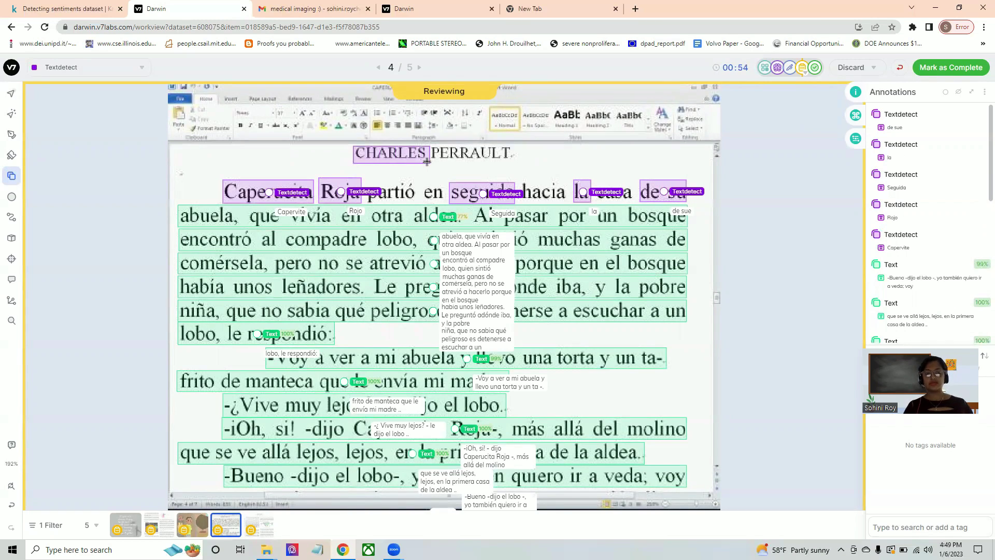
{"action": "left_click", "coordinate": [390, 155]}
{"action": "type", "text": "Charles"}
{"action": "key", "text": "Return"}
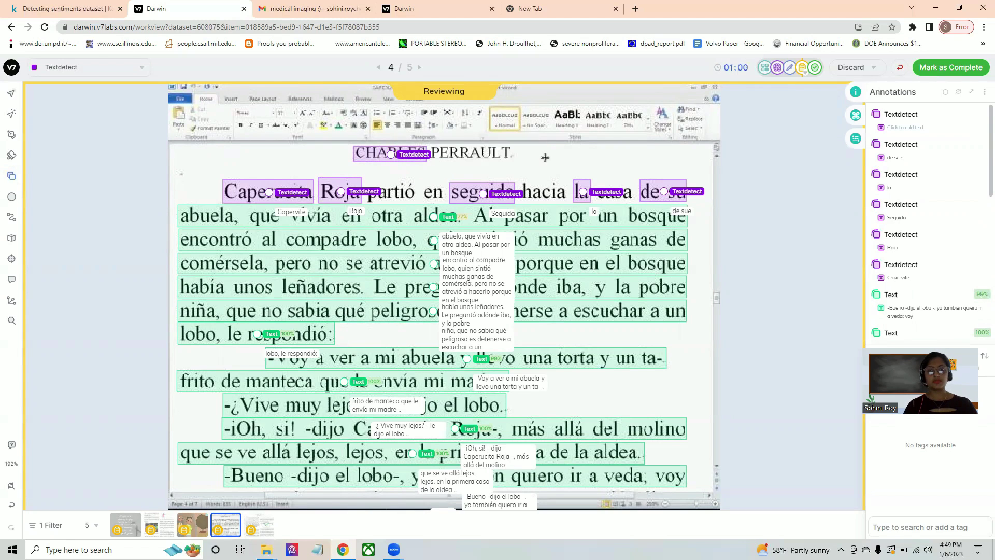
{"action": "left_click_drag", "start_coordinate": [432, 145], "coordinate": [510, 160]}
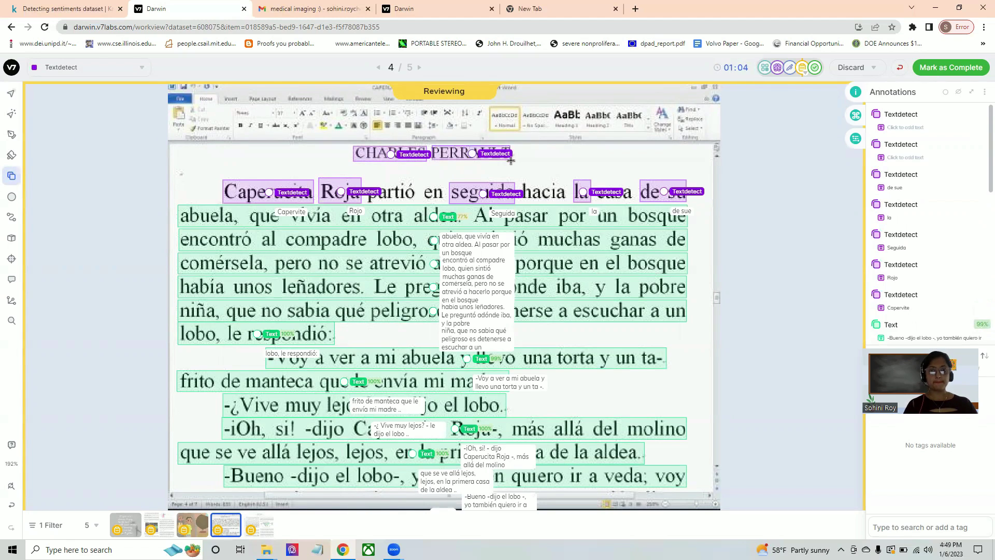
{"action": "left_click", "coordinate": [471, 155]}
{"action": "type", "text": "Perrault"}
{"action": "key", "text": "Return"}
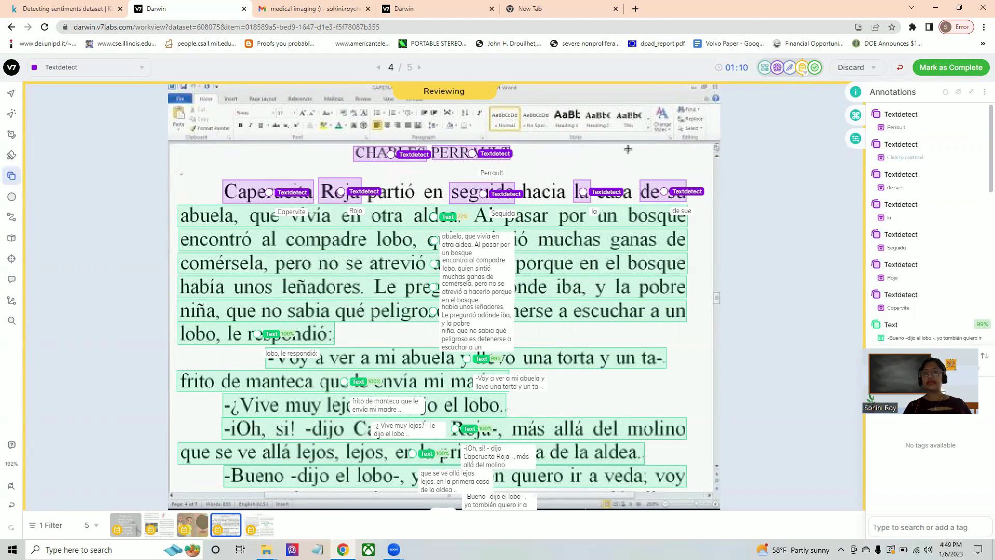
Mark image 4 complete, then delete the AI text box on image 5's vertical arXiv label
{"action": "left_click", "coordinate": [935, 69]}
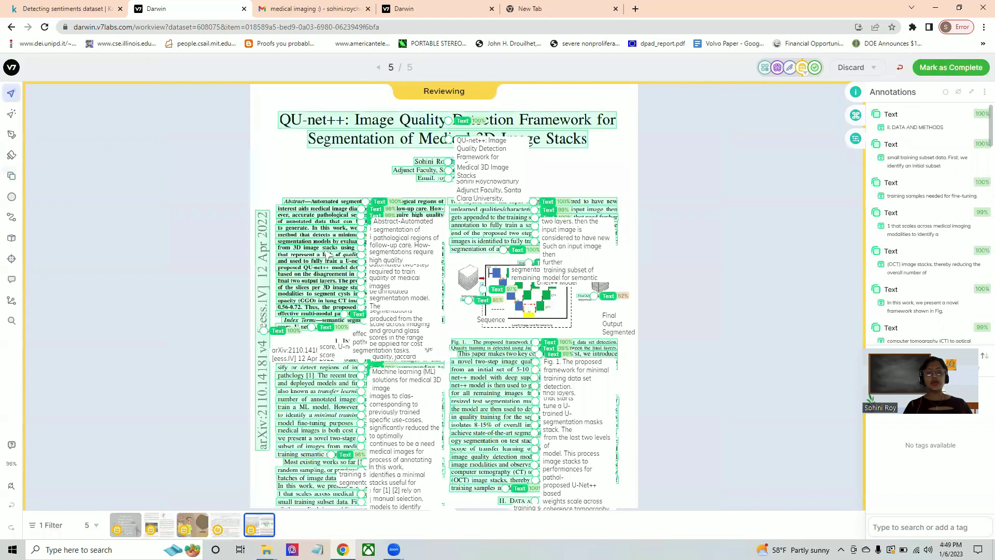
{"action": "scroll", "coordinate": [326, 252], "scroll_direction": "up", "scroll_amount": 5}
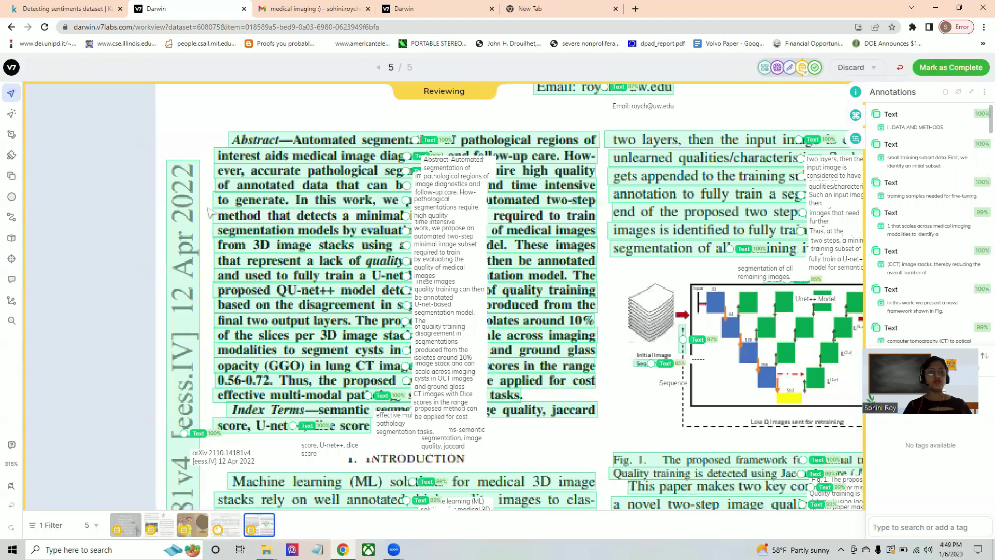
{"action": "left_click", "coordinate": [202, 166]}
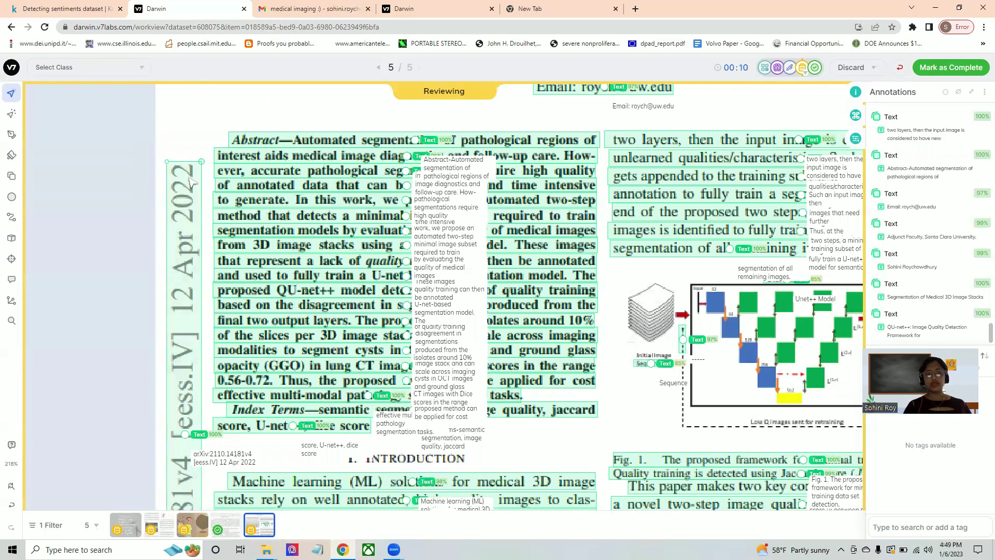
{"action": "key", "text": "Delete"}
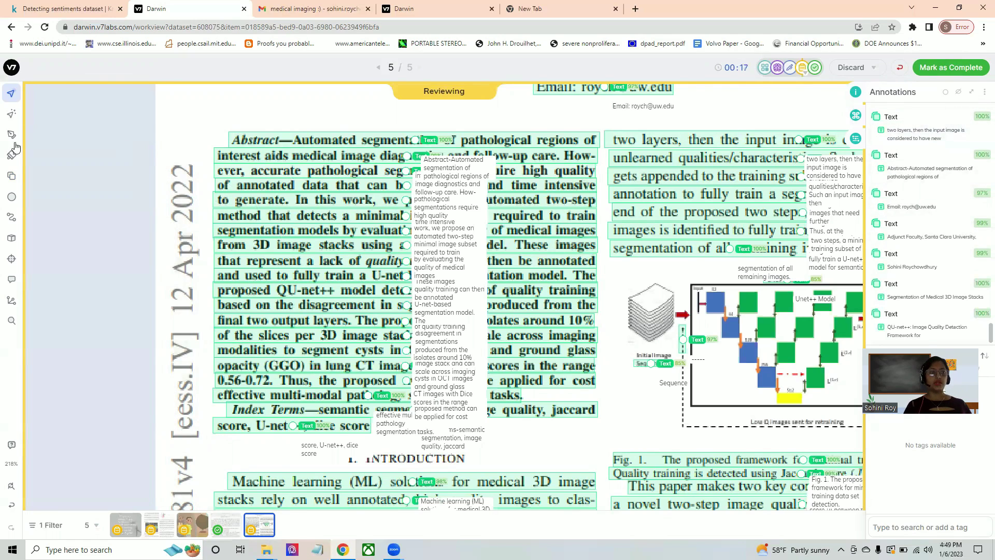
Draw a Textdetect box over the vertical date, transcribe it '2022', and complete the image
{"action": "left_click", "coordinate": [12, 177]}
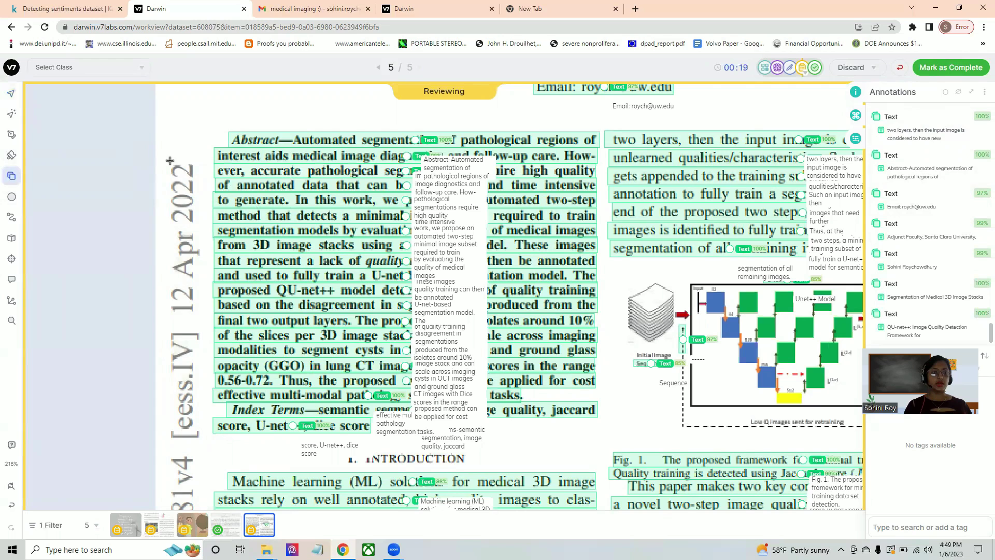
{"action": "mouse_move", "coordinate": [168, 158]}
{"action": "left_mouse_down"}
{"action": "mouse_move", "coordinate": [184, 220]}
{"action": "mouse_move", "coordinate": [196, 227]}
{"action": "left_mouse_up"}
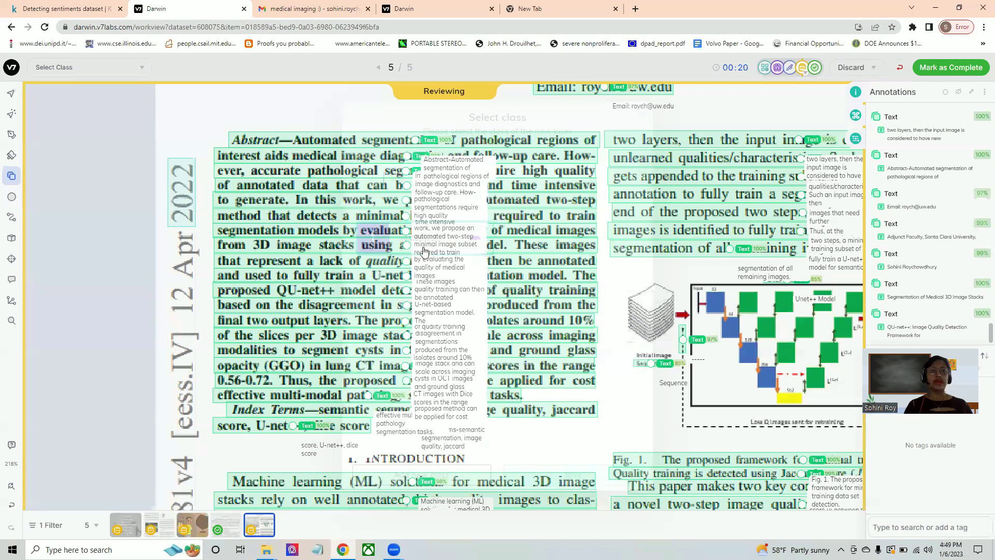
{"action": "left_click", "coordinate": [585, 477]}
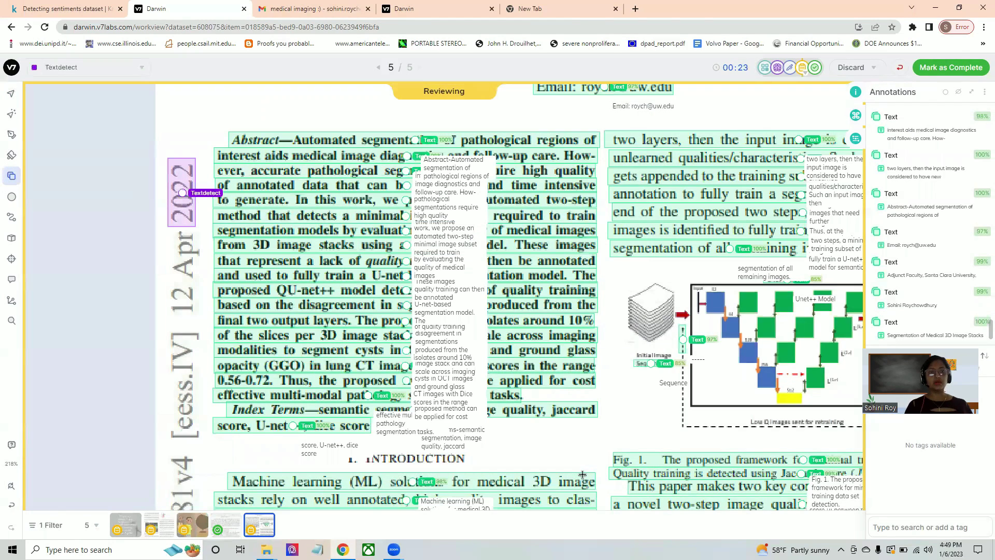
{"action": "left_click", "coordinate": [183, 195]}
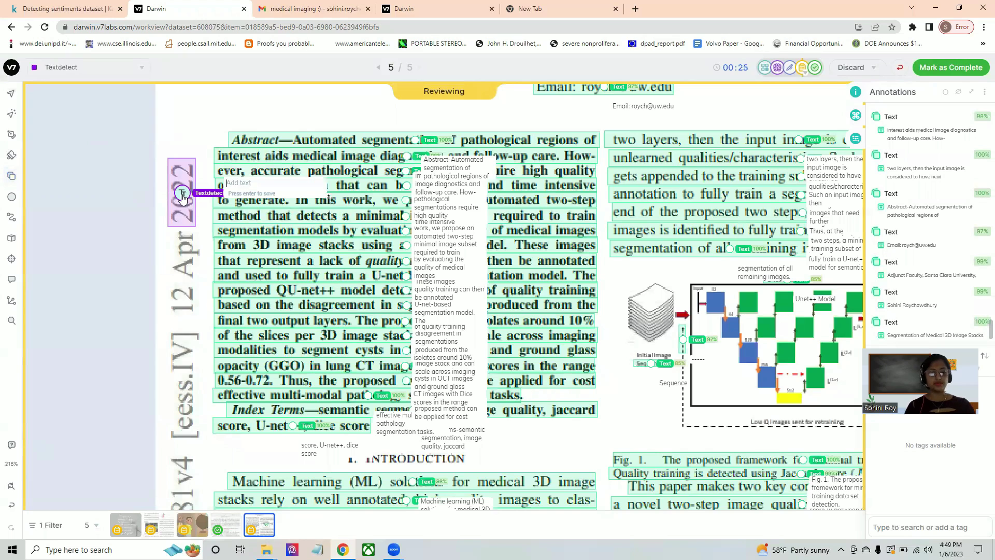
{"action": "key", "text": "Return"}
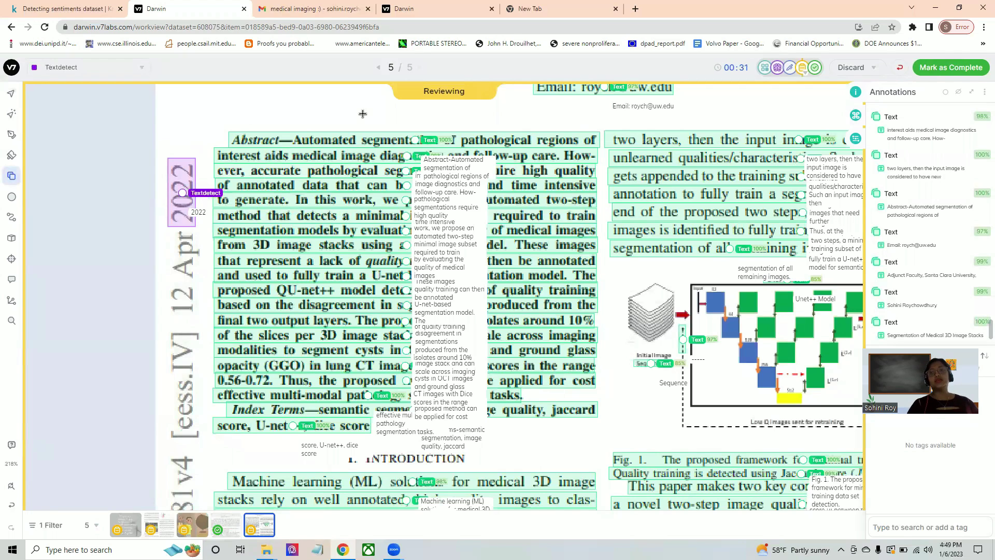
{"action": "left_click", "coordinate": [952, 68]}
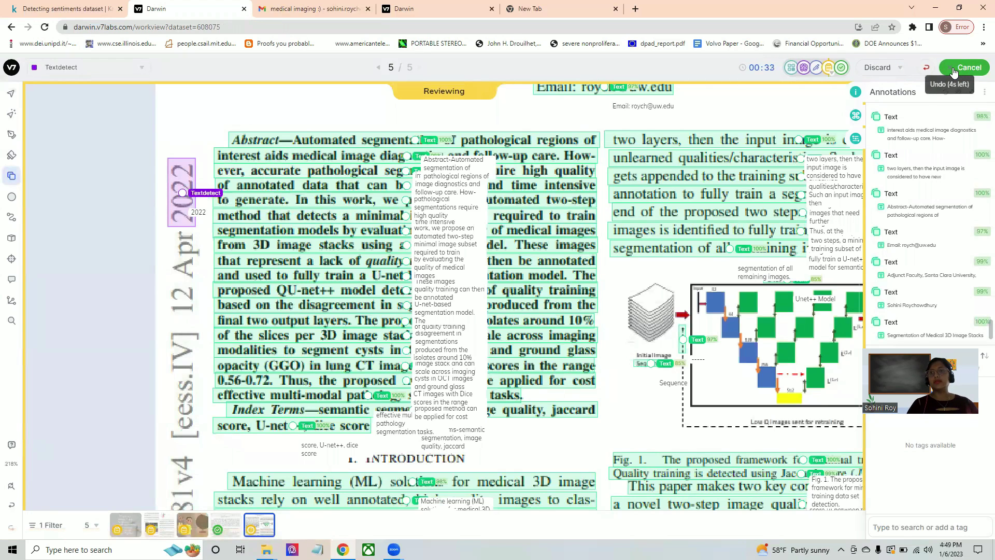